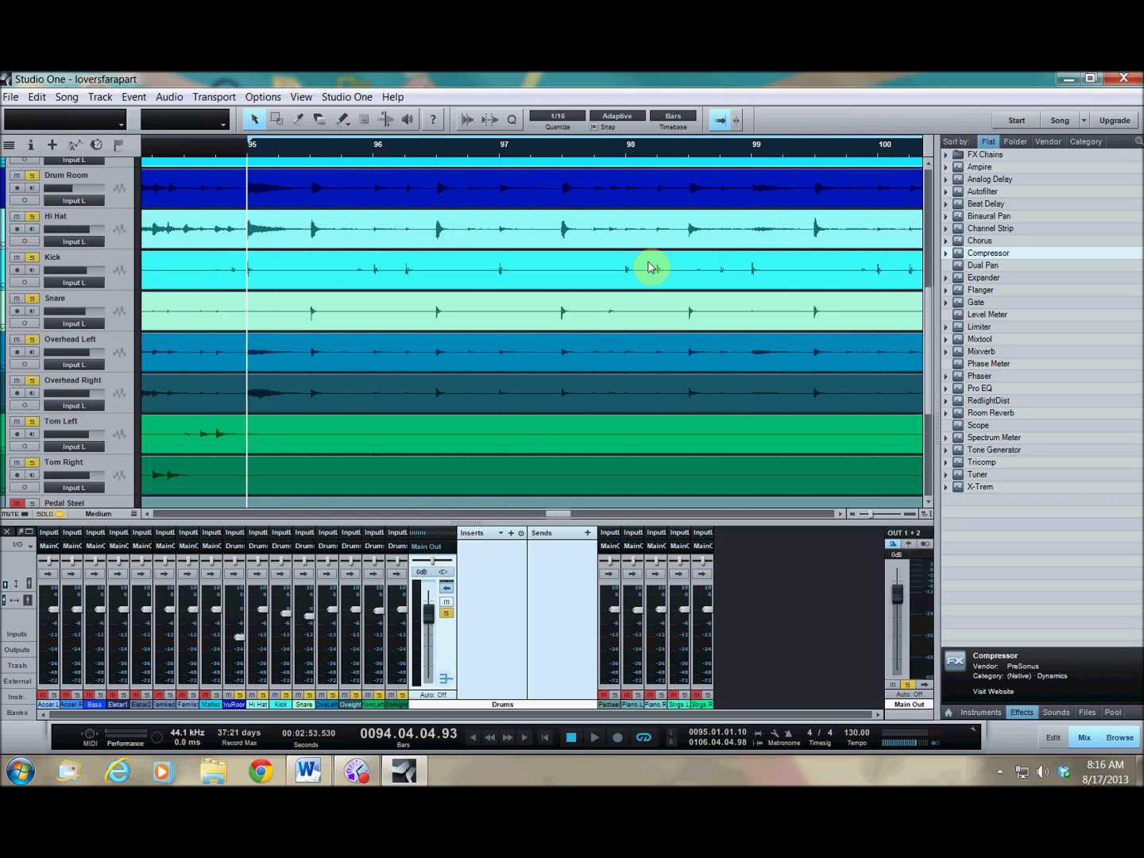
Step: Audition the soloed drum tracks from bar 95, and insert a Compressor on the Drums bus
key(space)
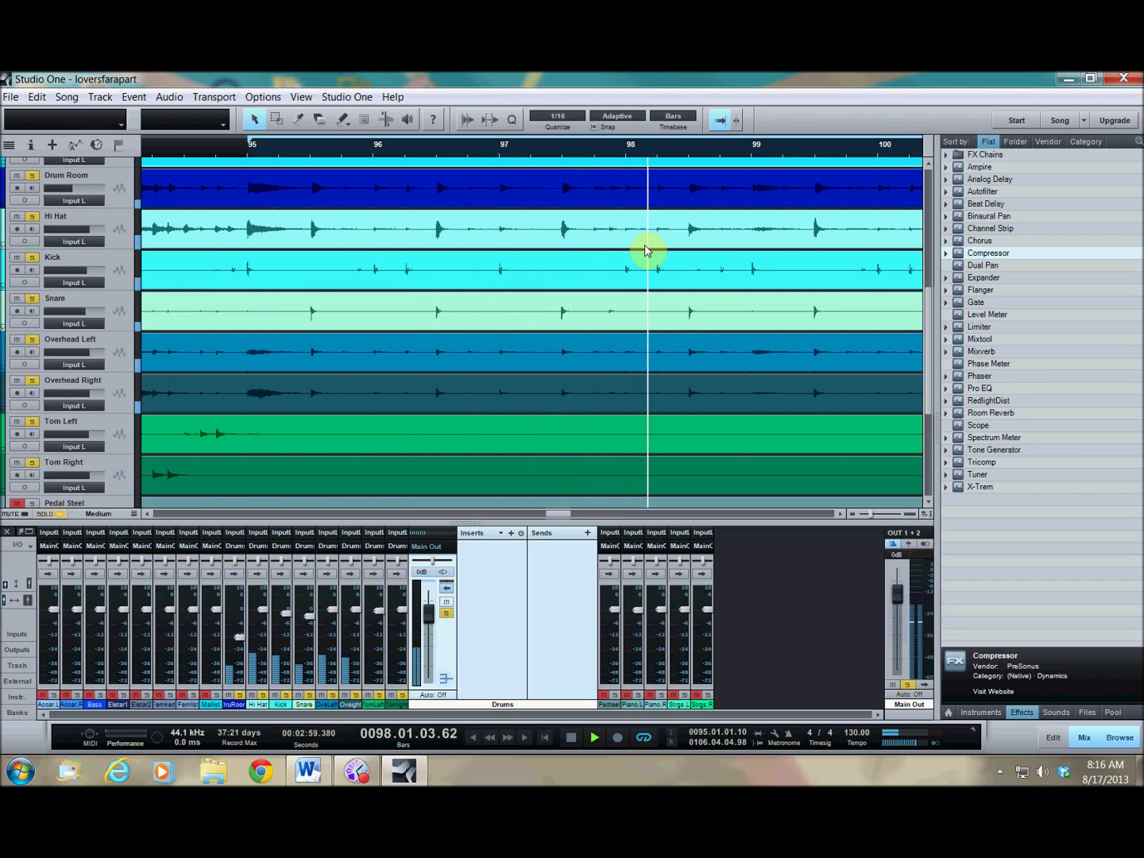
key(space)
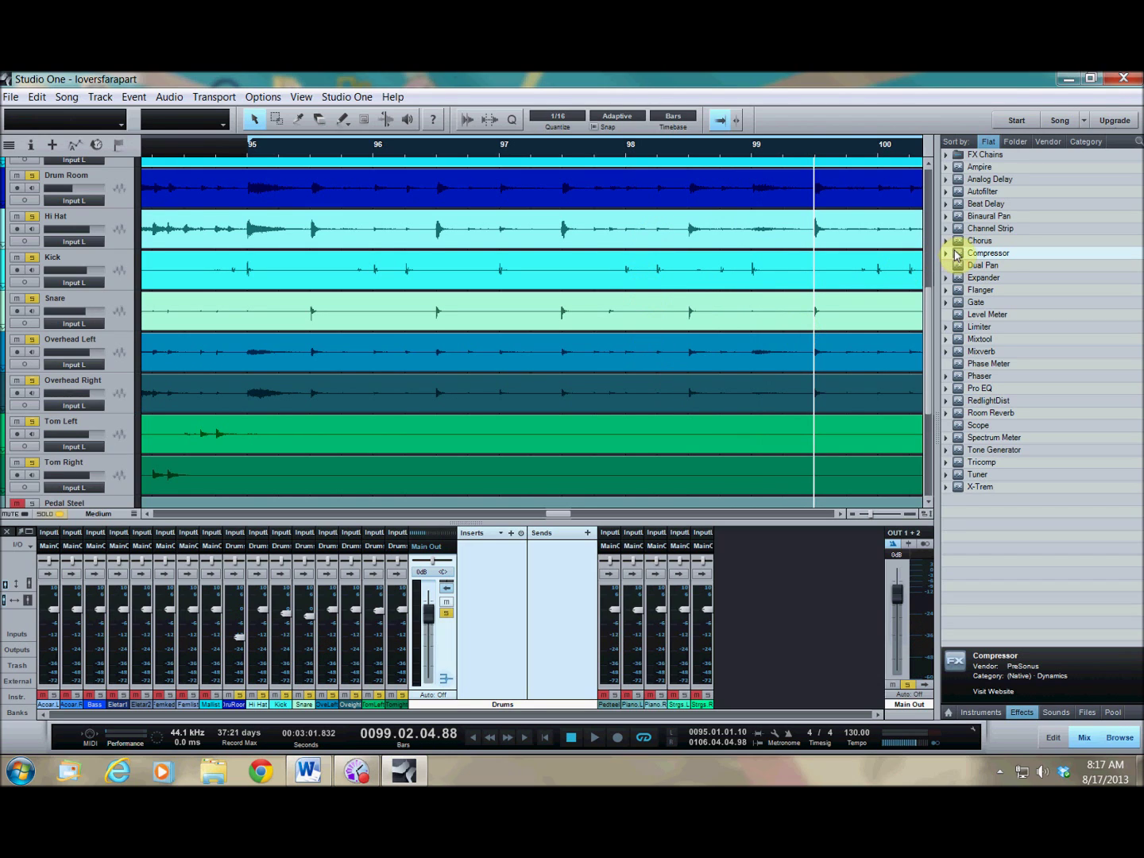
drag(961, 254, 493, 562)
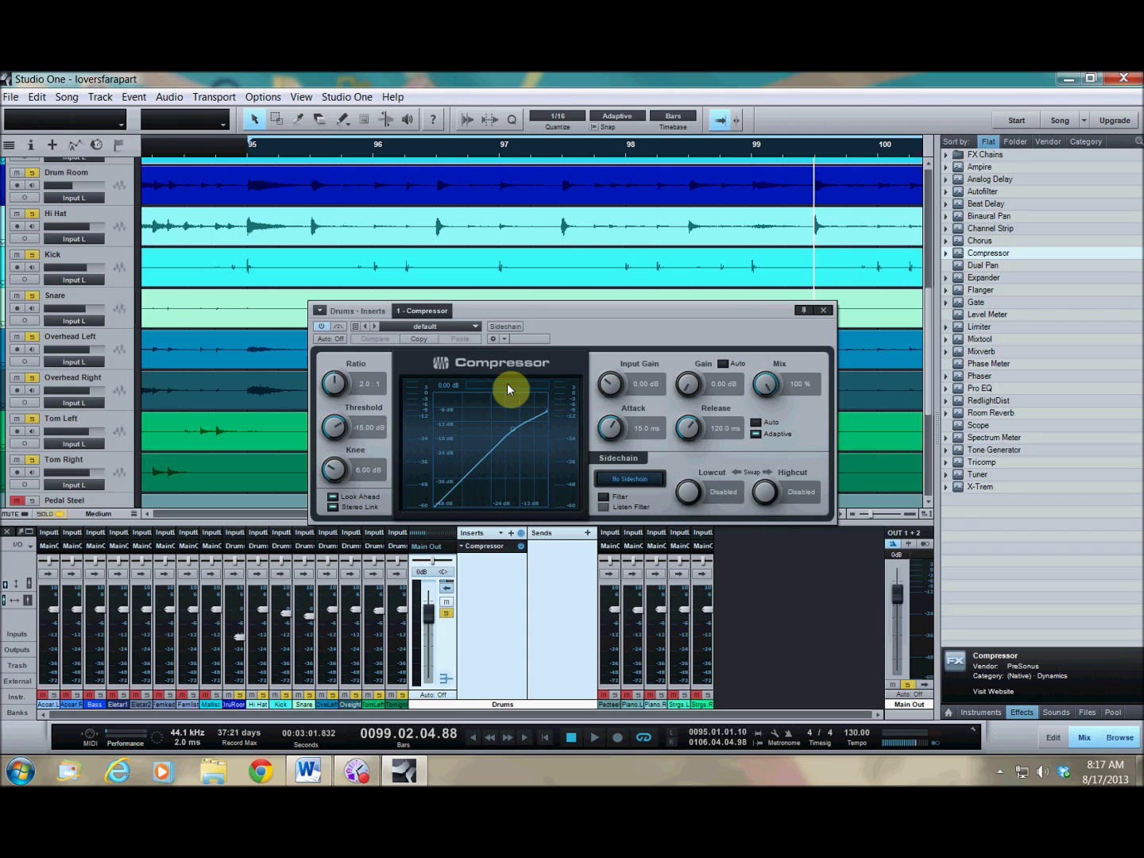
Step: Set the compressor's ratio to 1.5:1 and lower its threshold to -47.64 dB while the drums play, ending with playback stopped
click(337, 386)
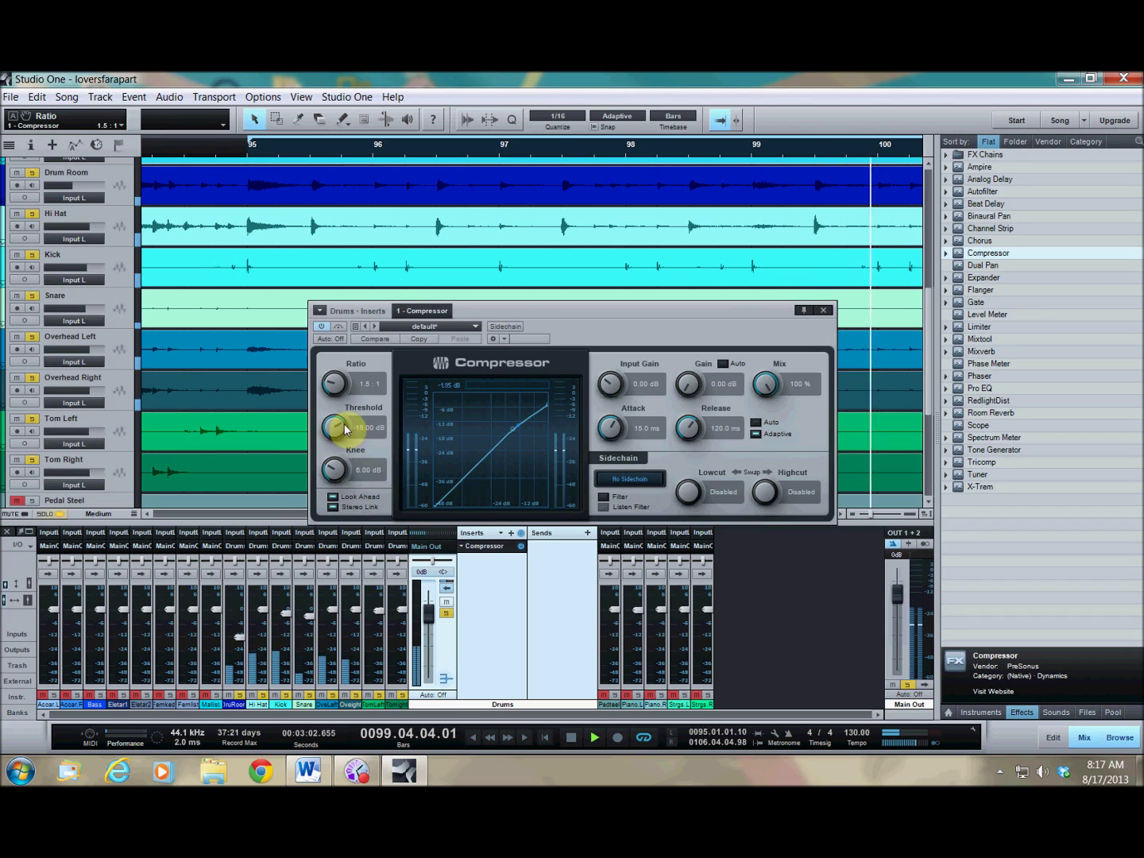
drag(334, 428, 356, 545)
key(space)
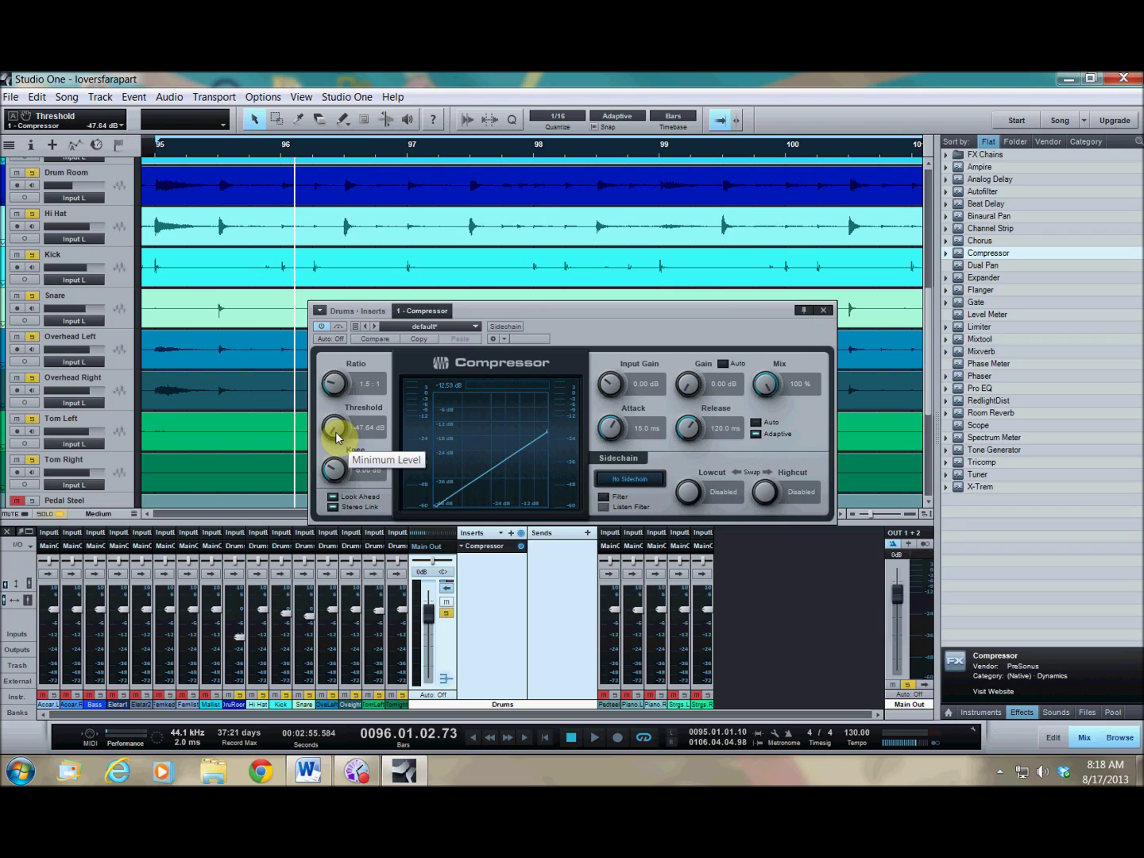
Step: Raise the compressor's threshold to -14.52 dB and set its ratio to 6:1
drag(336, 433, 335, 432)
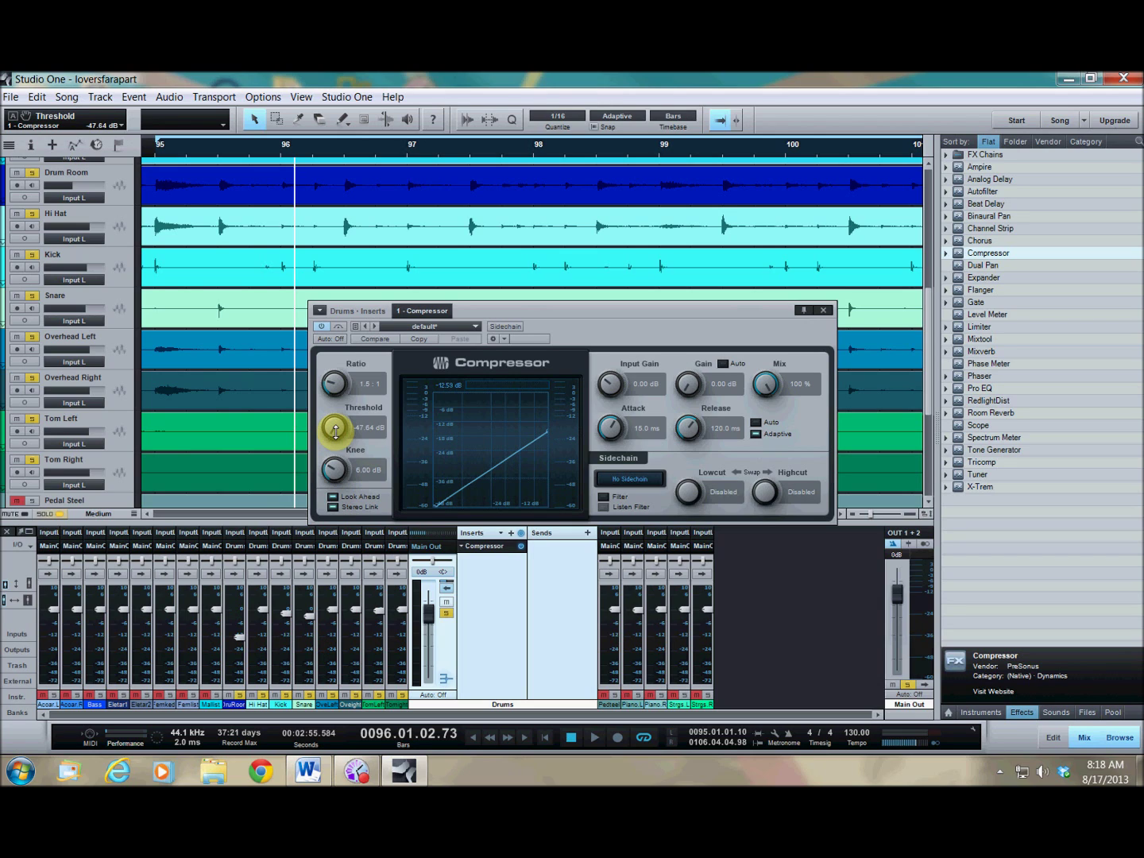
drag(335, 429, 338, 339)
click(368, 383)
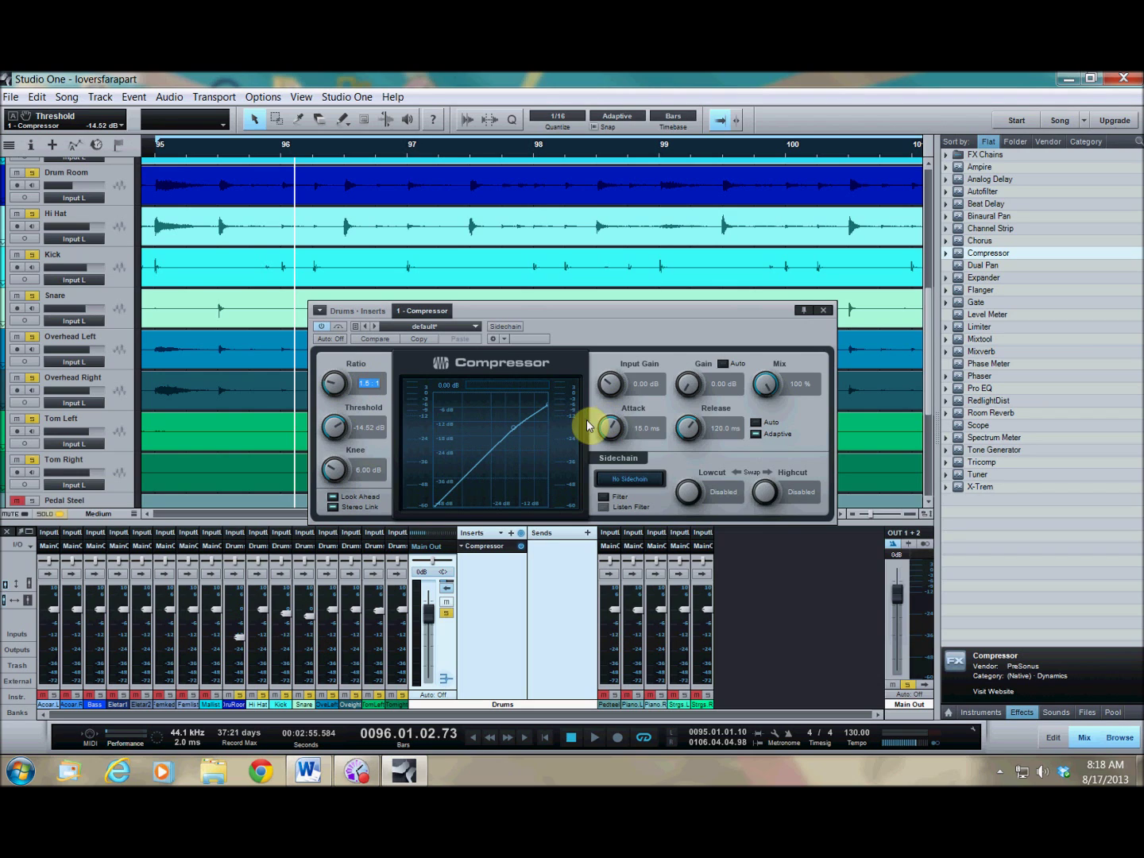
text(6)
key(Return)
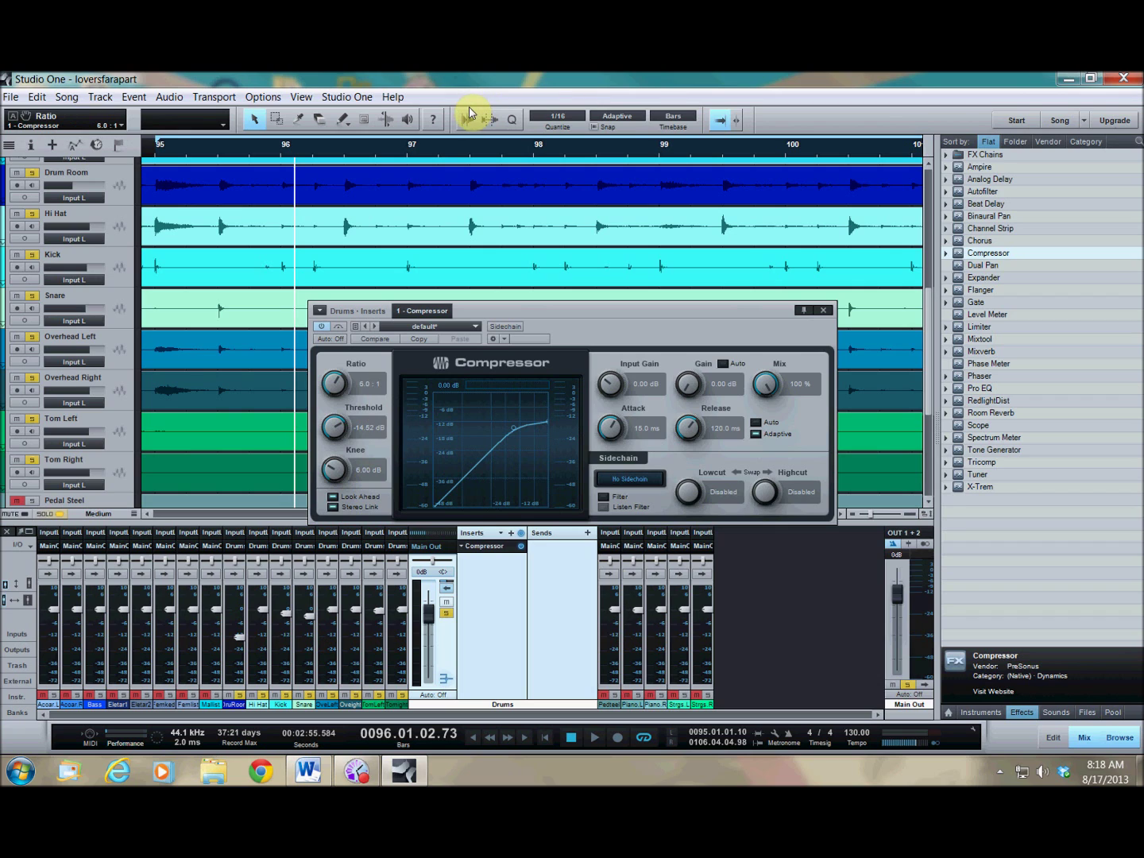
Step: Play the drums while lowering the compressor's threshold to -39.48 dB, ending with playback stopped
key(space)
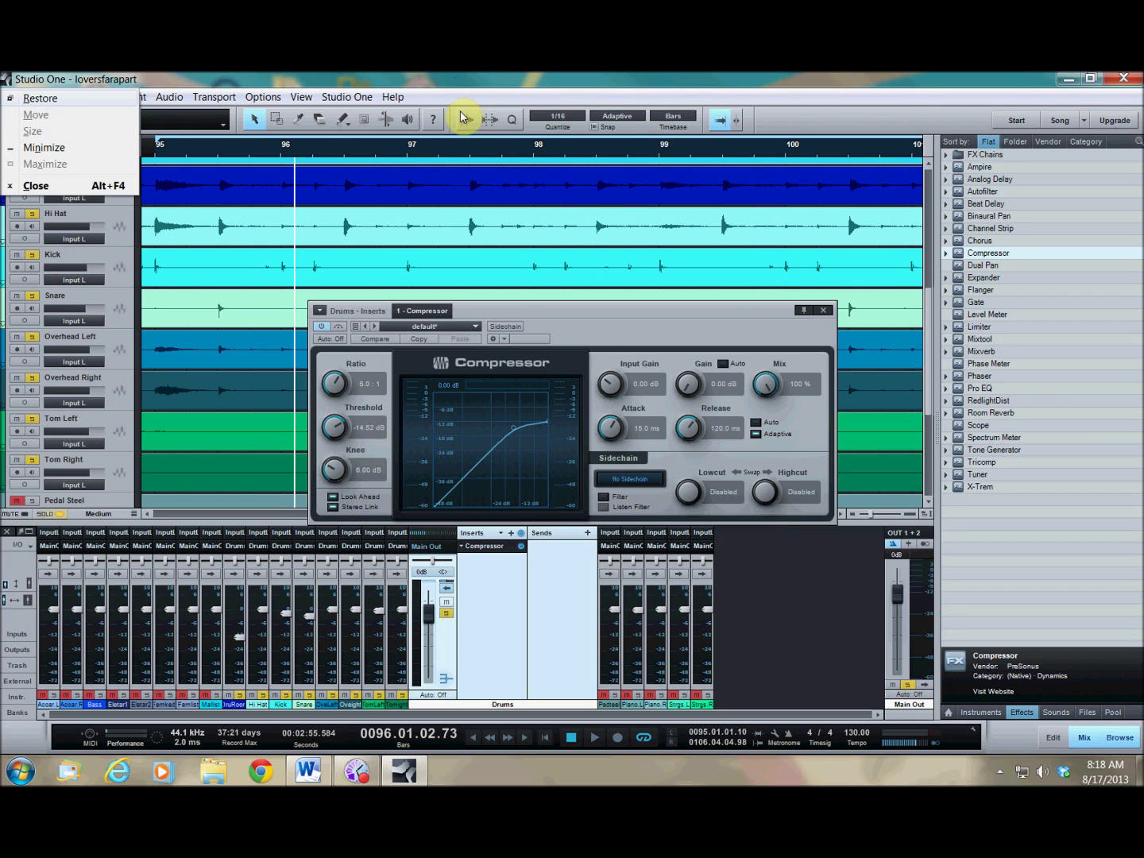
click(443, 76)
key(space)
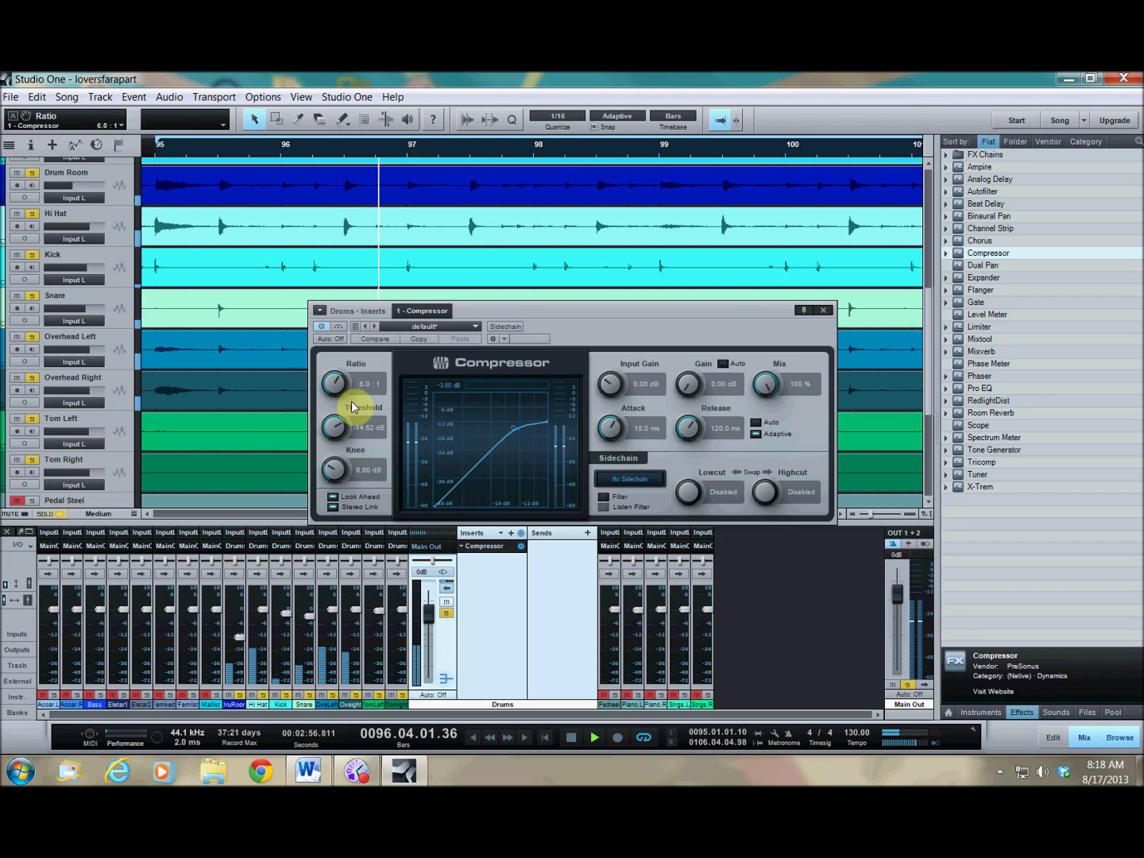
drag(335, 432, 344, 512)
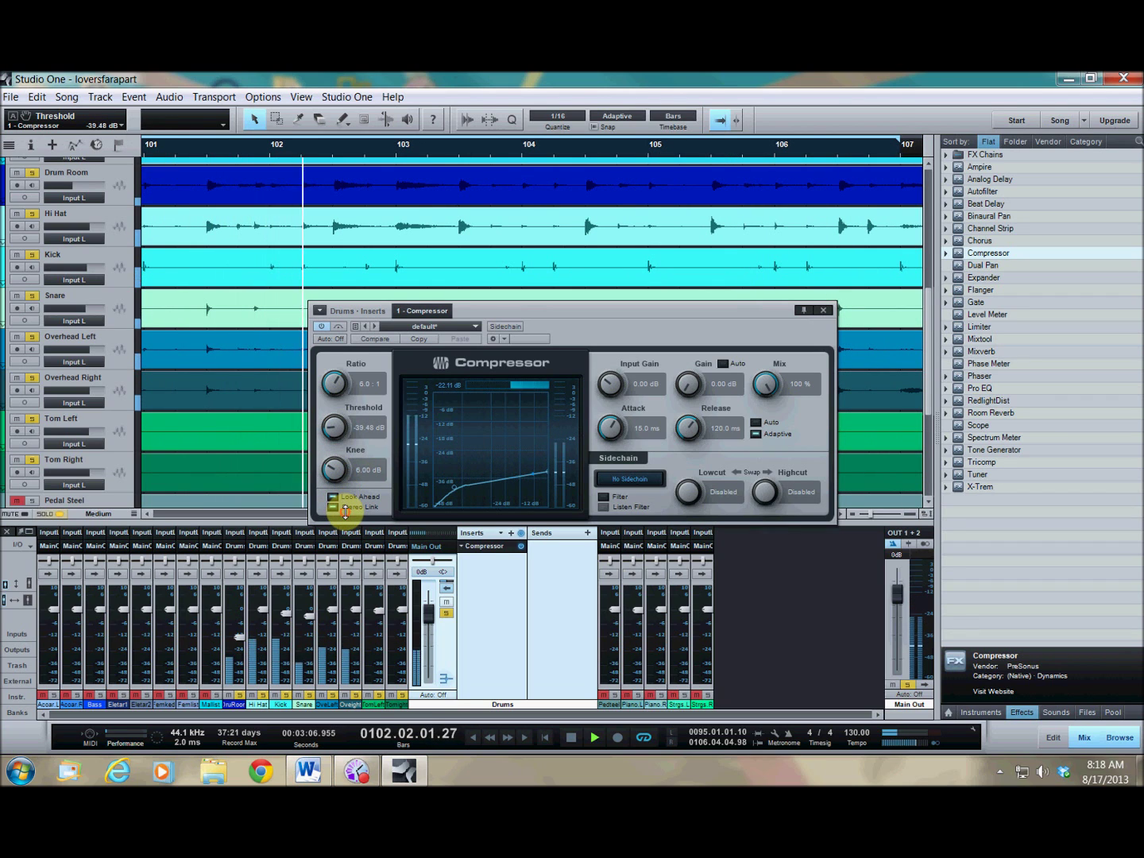
click(443, 73)
key(space)
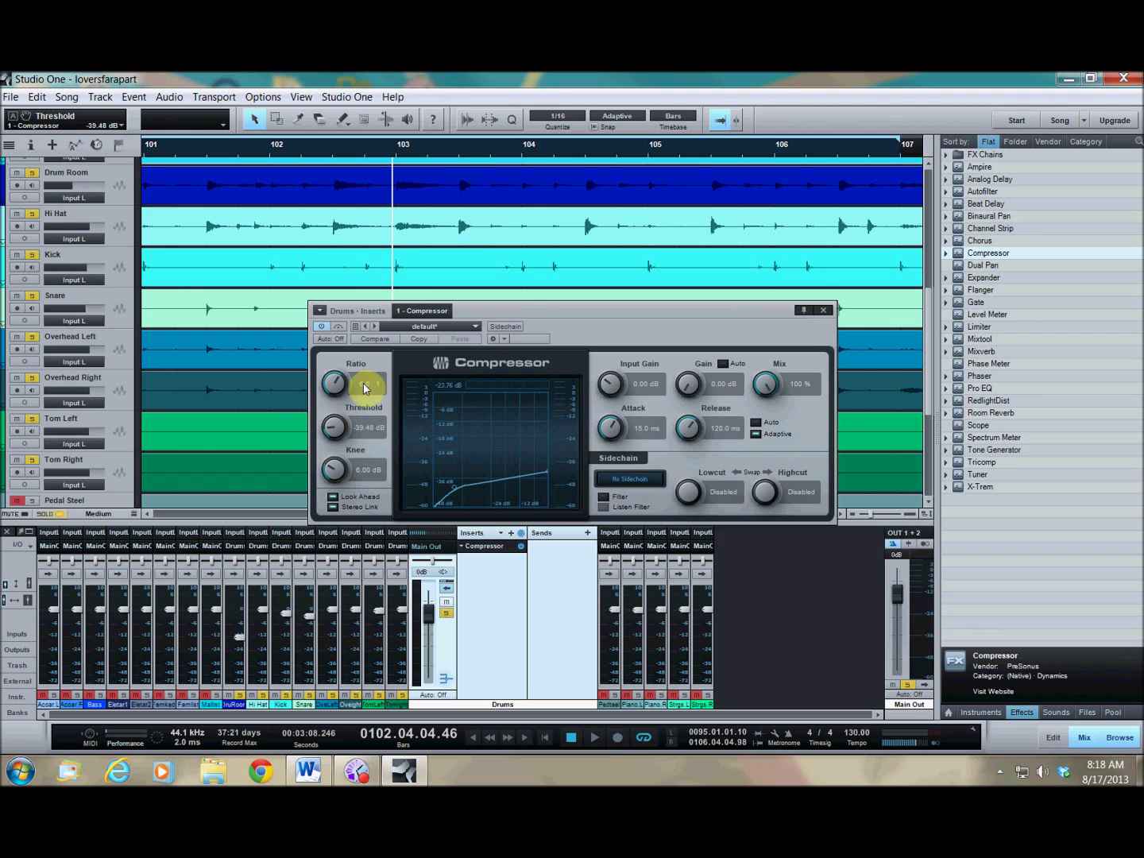
Step: Reduce the compressor's ratio to 3:1
drag(333, 386, 332, 389)
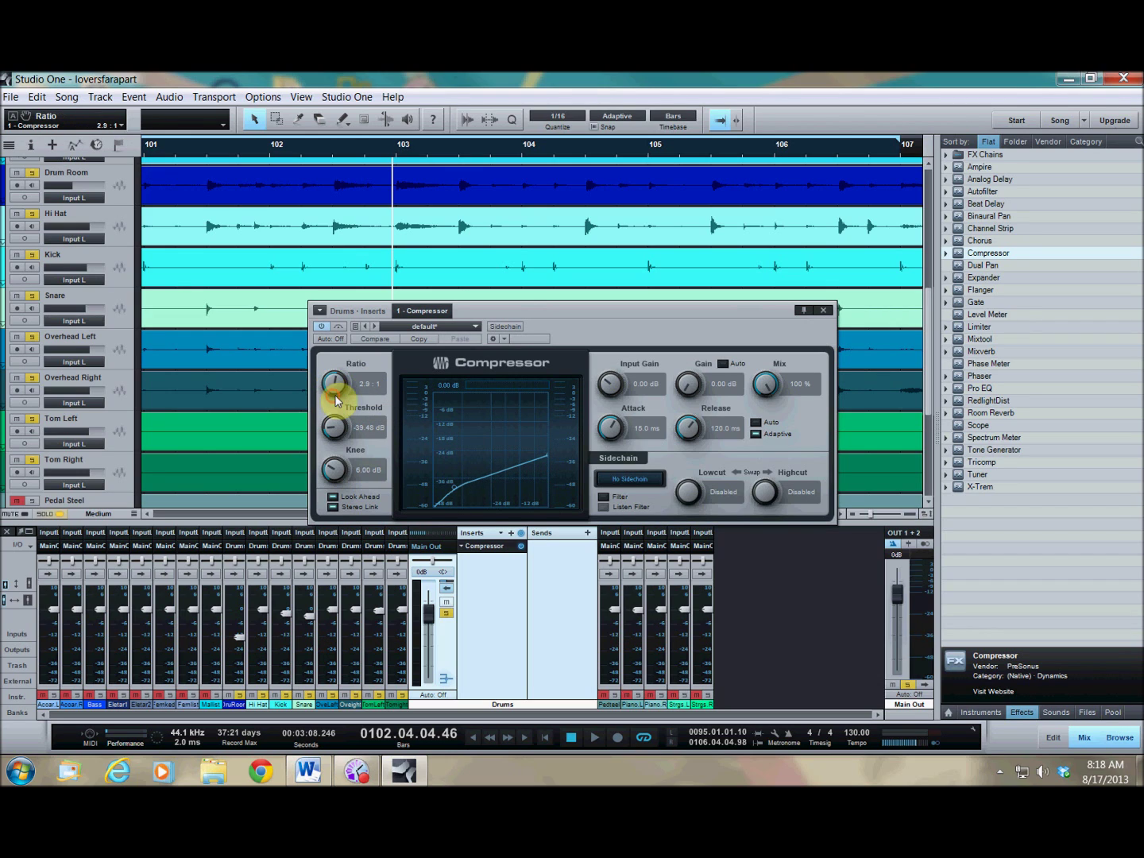
click(368, 384)
text(3)
click(518, 312)
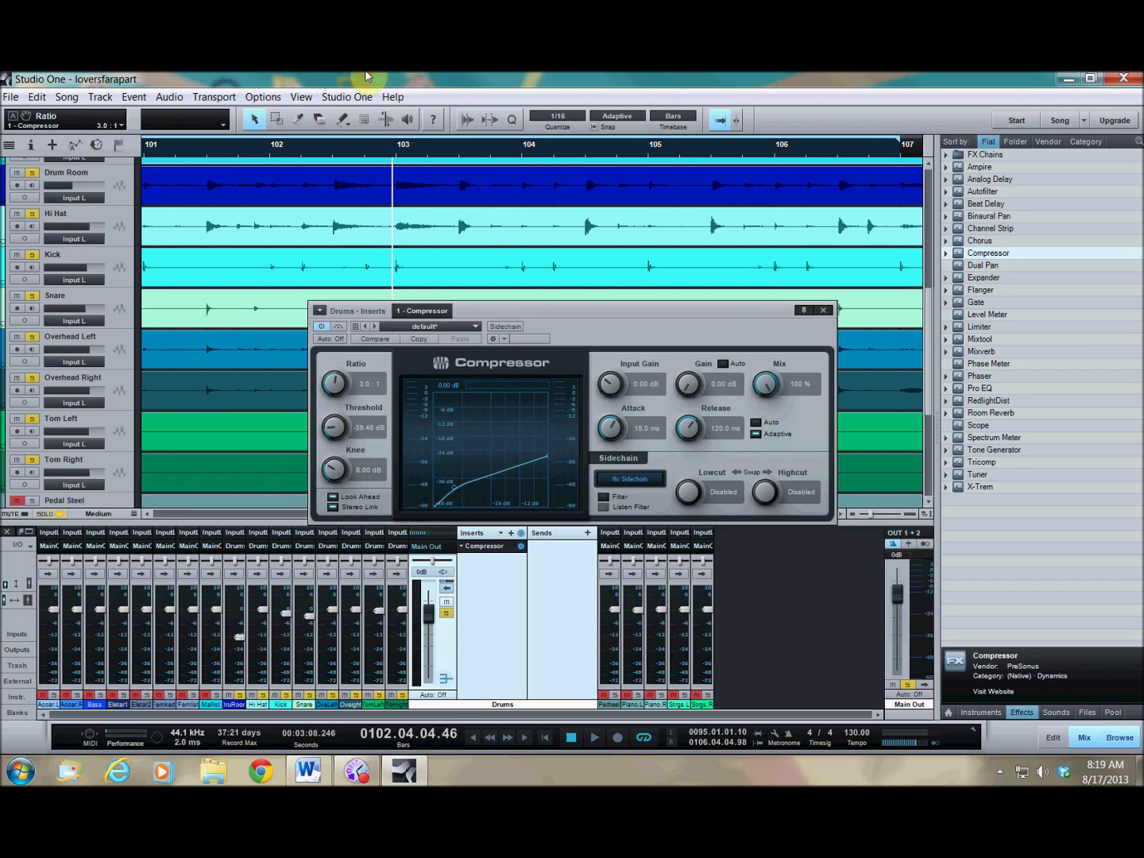
Step: Raise the compressor's threshold to -17.40 dB while listening to the drums, ending with playback stopped
key(space)
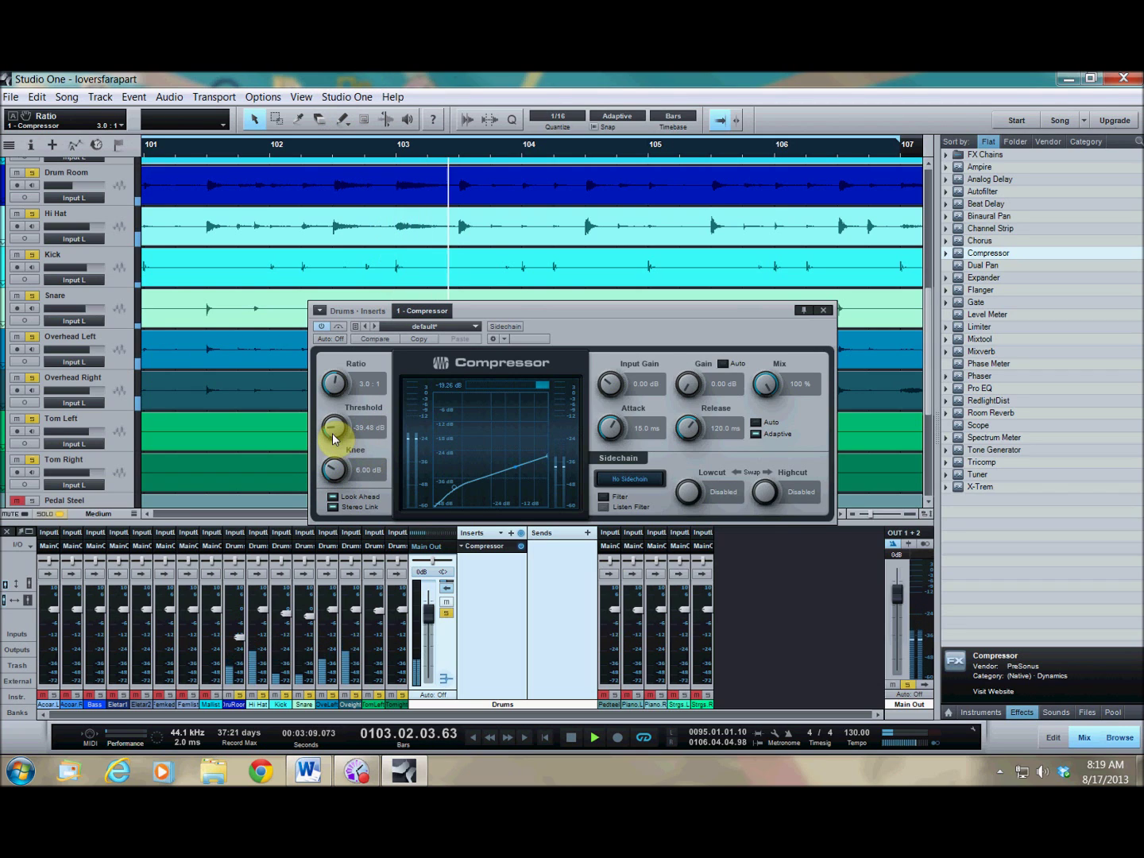
mouse_move(335, 431)
mouse_down()
mouse_move(325, 364)
mouse_move(334, 426)
mouse_up()
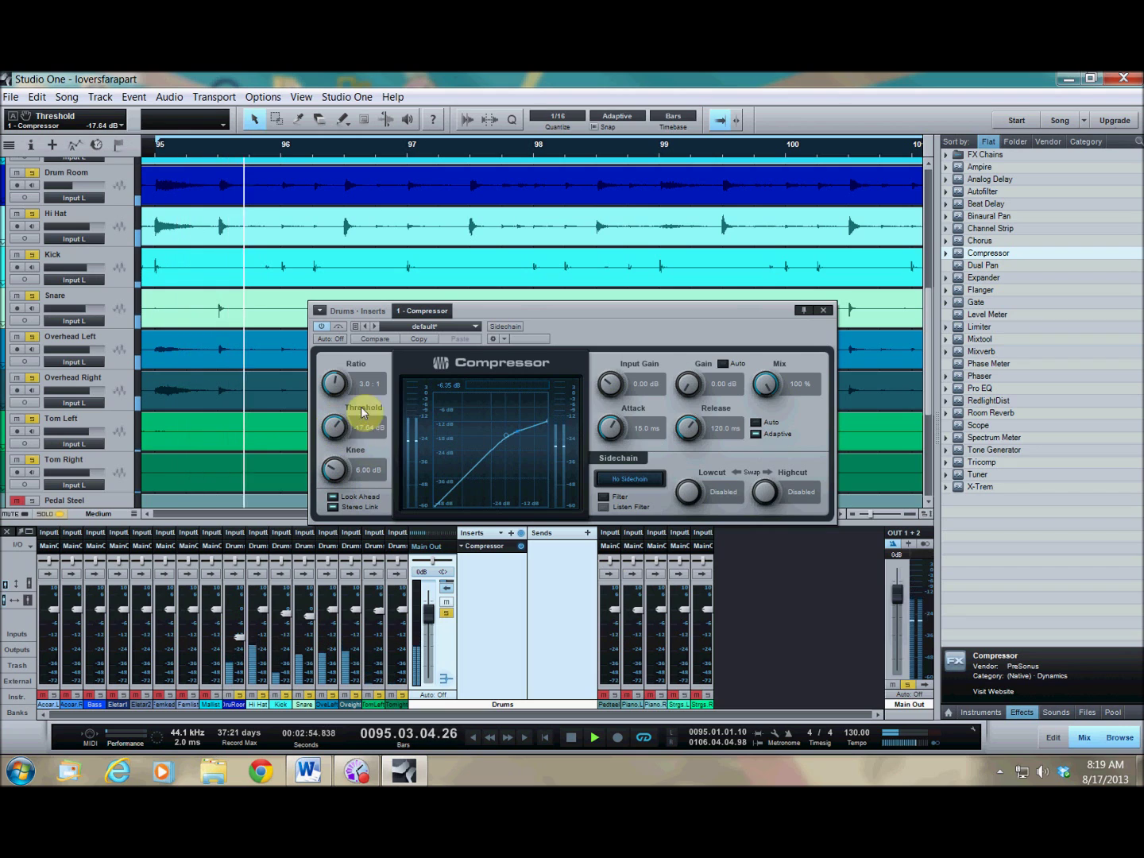
drag(337, 426, 336, 425)
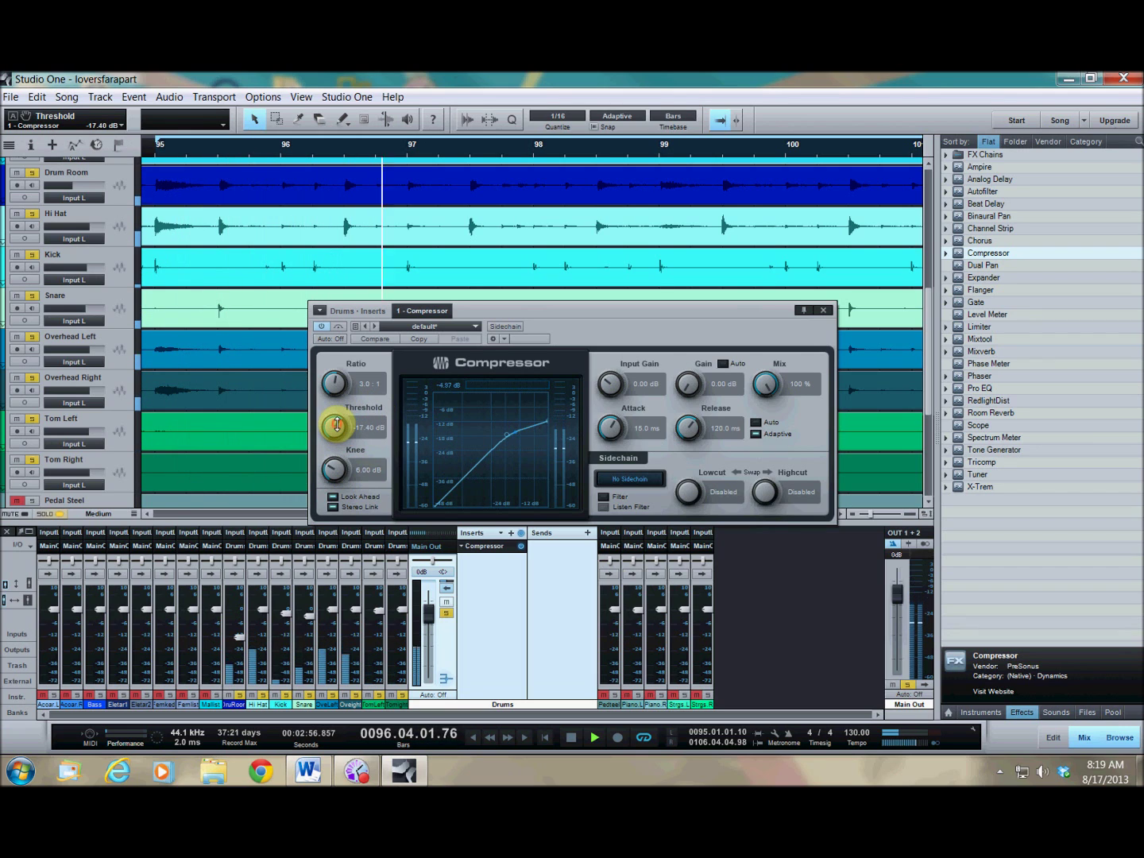
key(space)
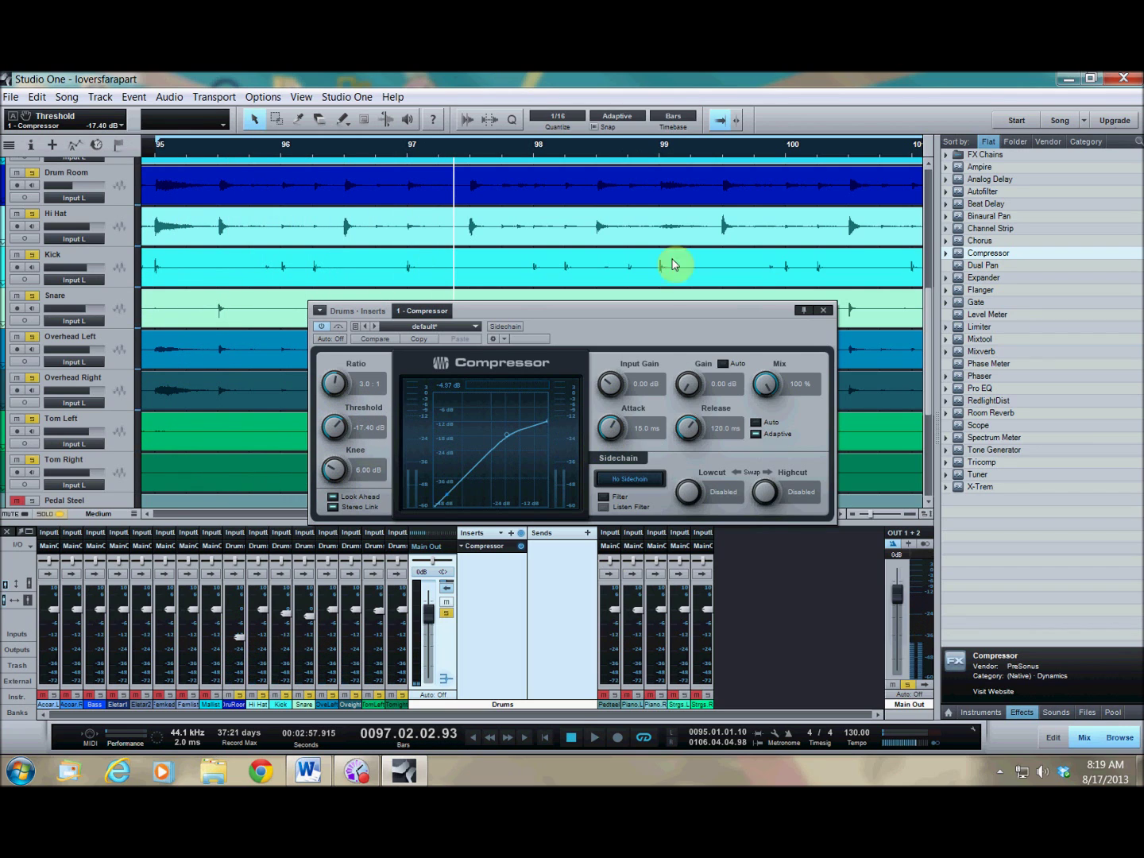
Step: Set the compressor's attack to 0.10 ms, and raise it to 125.2 ms during drum playback to compare the sound
drag(612, 433, 580, 633)
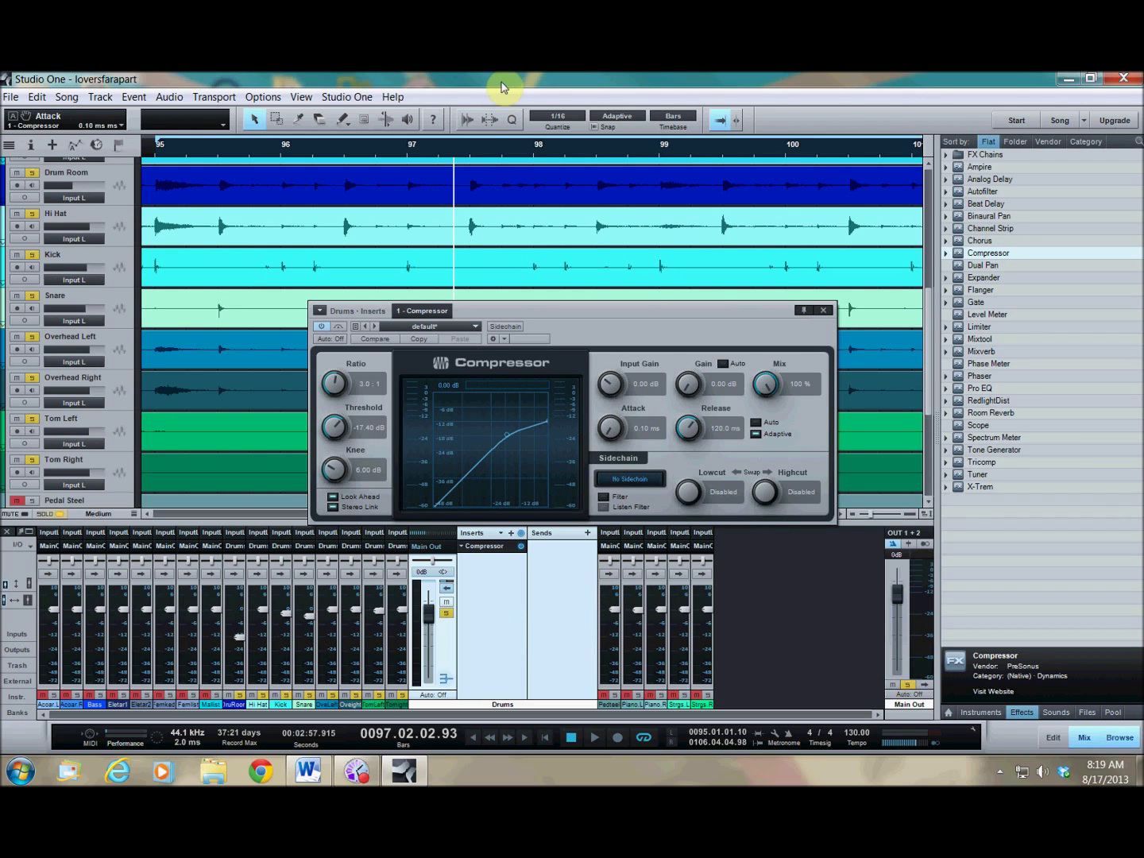
key(space)
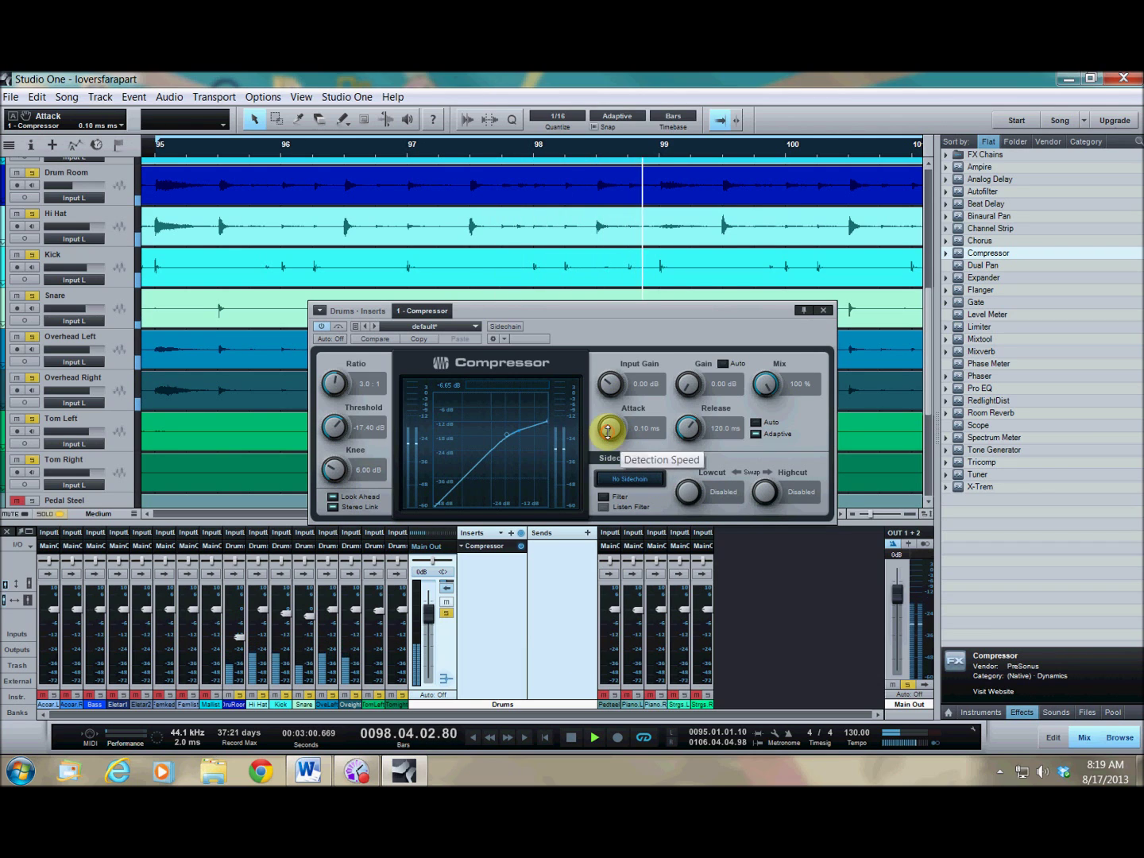
drag(605, 421, 592, 299)
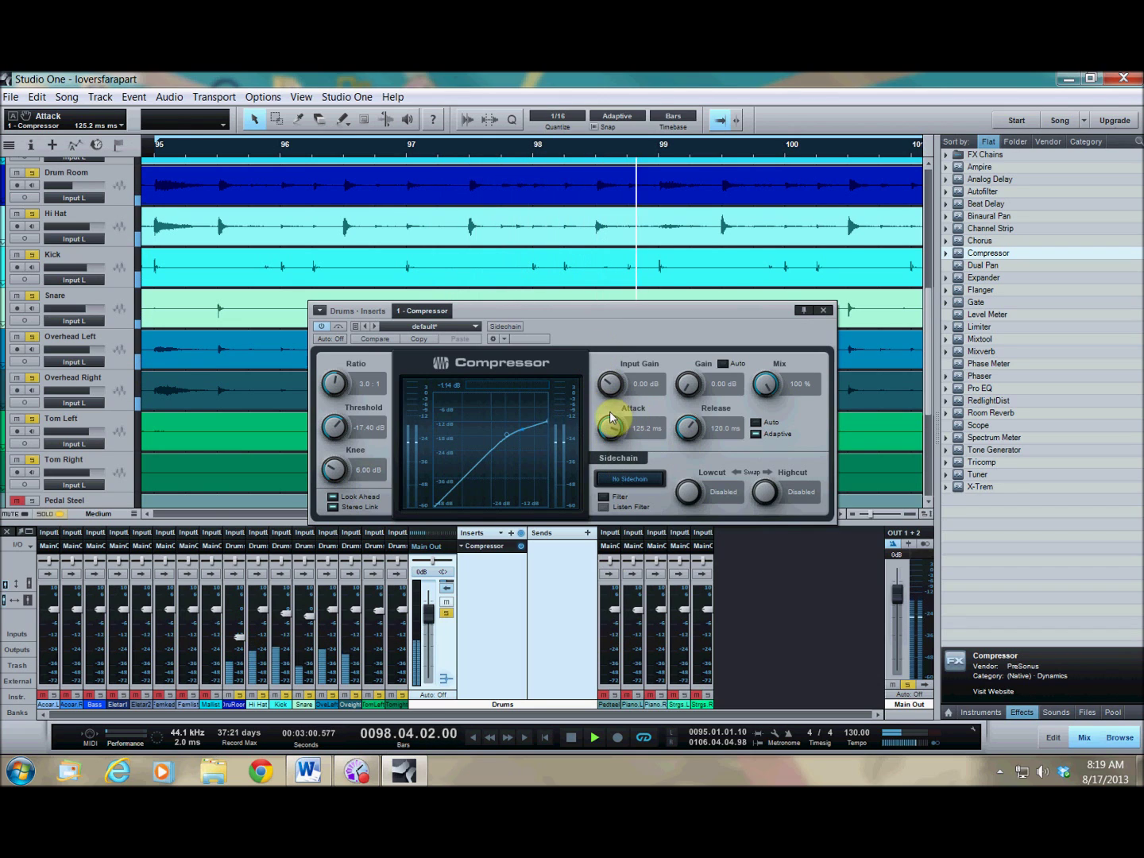
key(space)
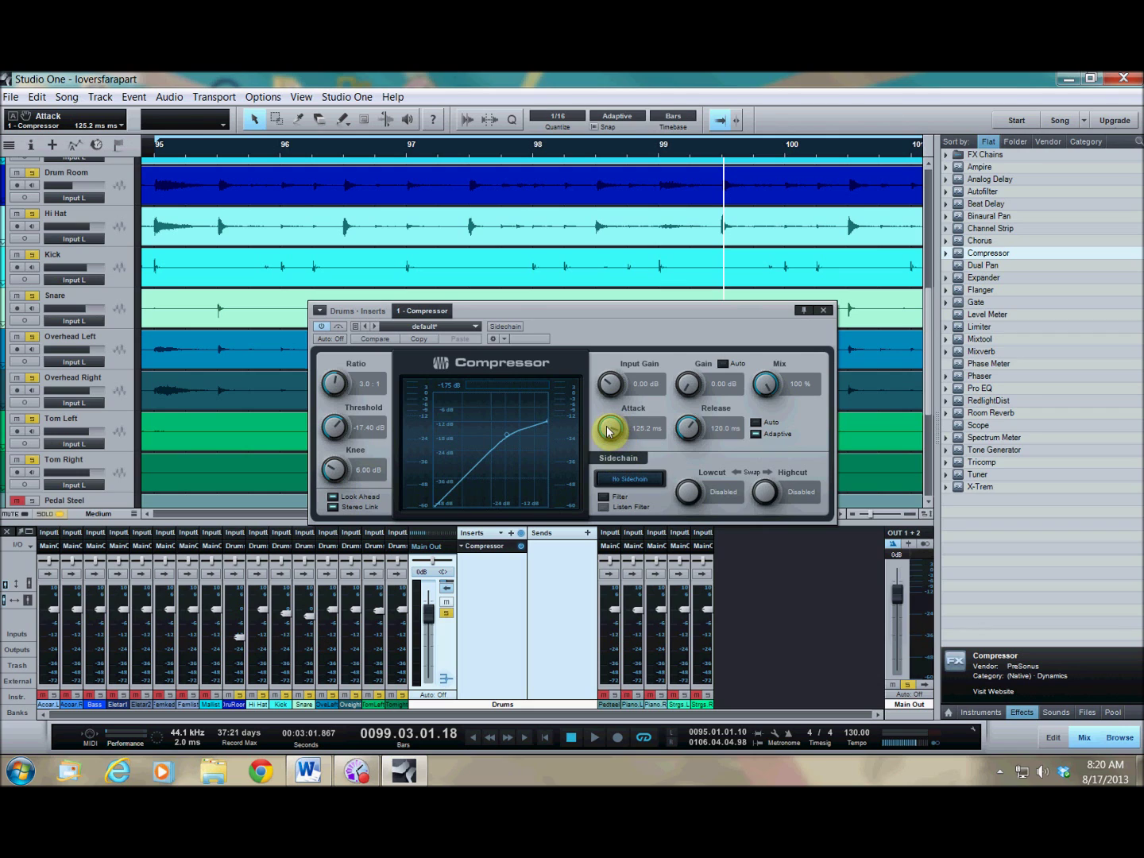
Step: Set the compressor's attack to 15 ms
drag(606, 435, 605, 460)
click(642, 430)
text(15)
key(Return)
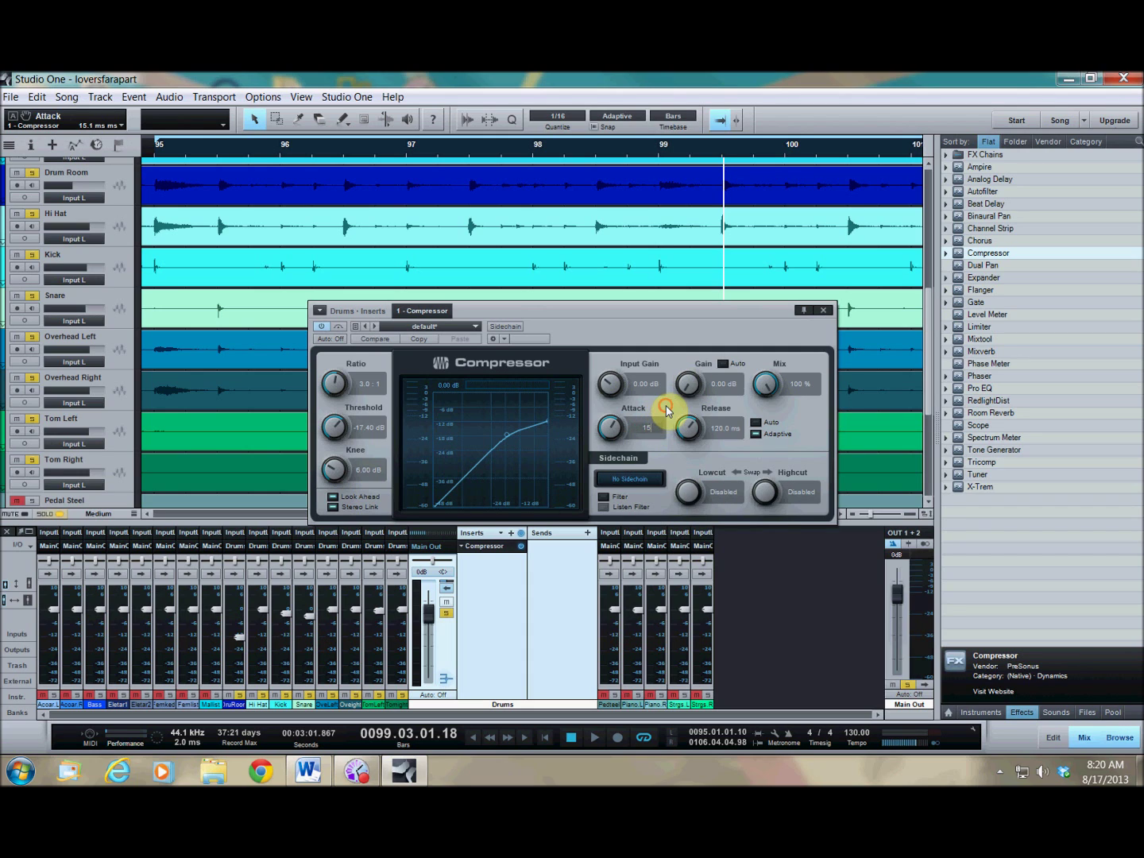
Step: Set the compressor's release to 1.00 ms, and raise it to 528.9 ms while the drums play, ending with playback stopped
drag(689, 430, 684, 561)
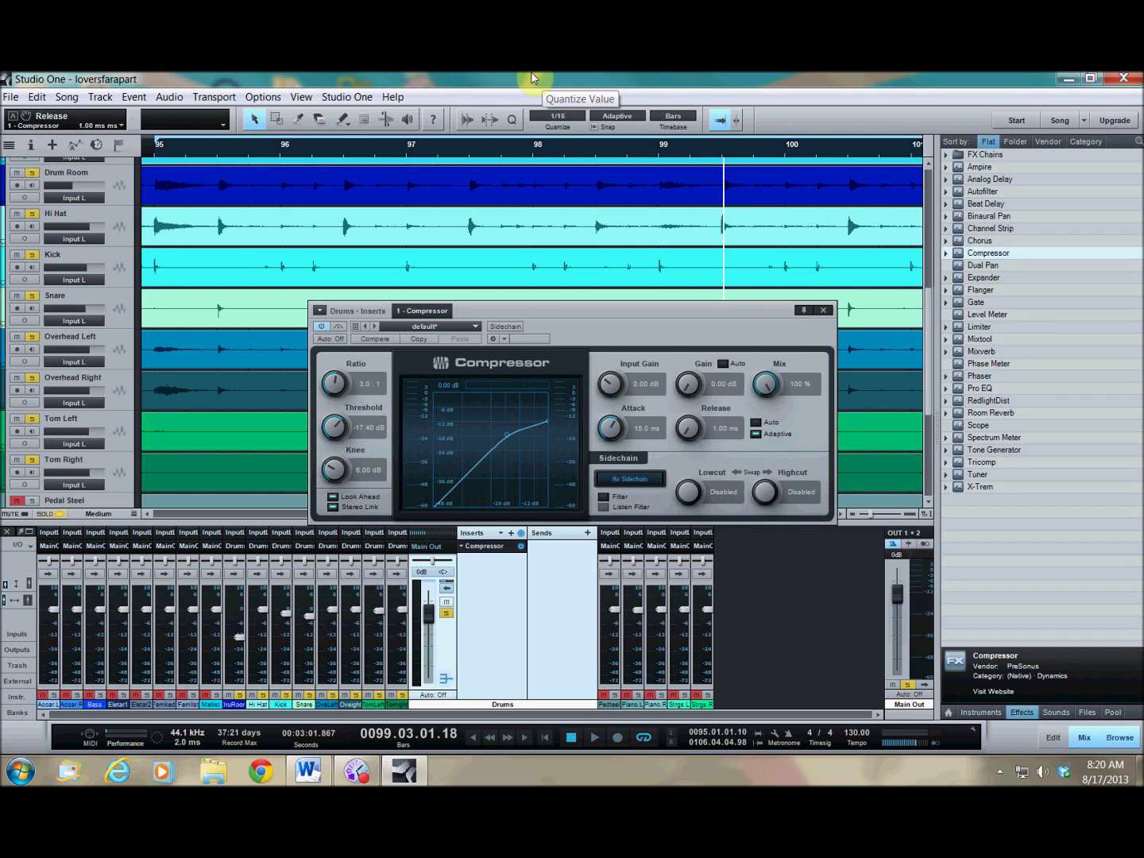
key(space)
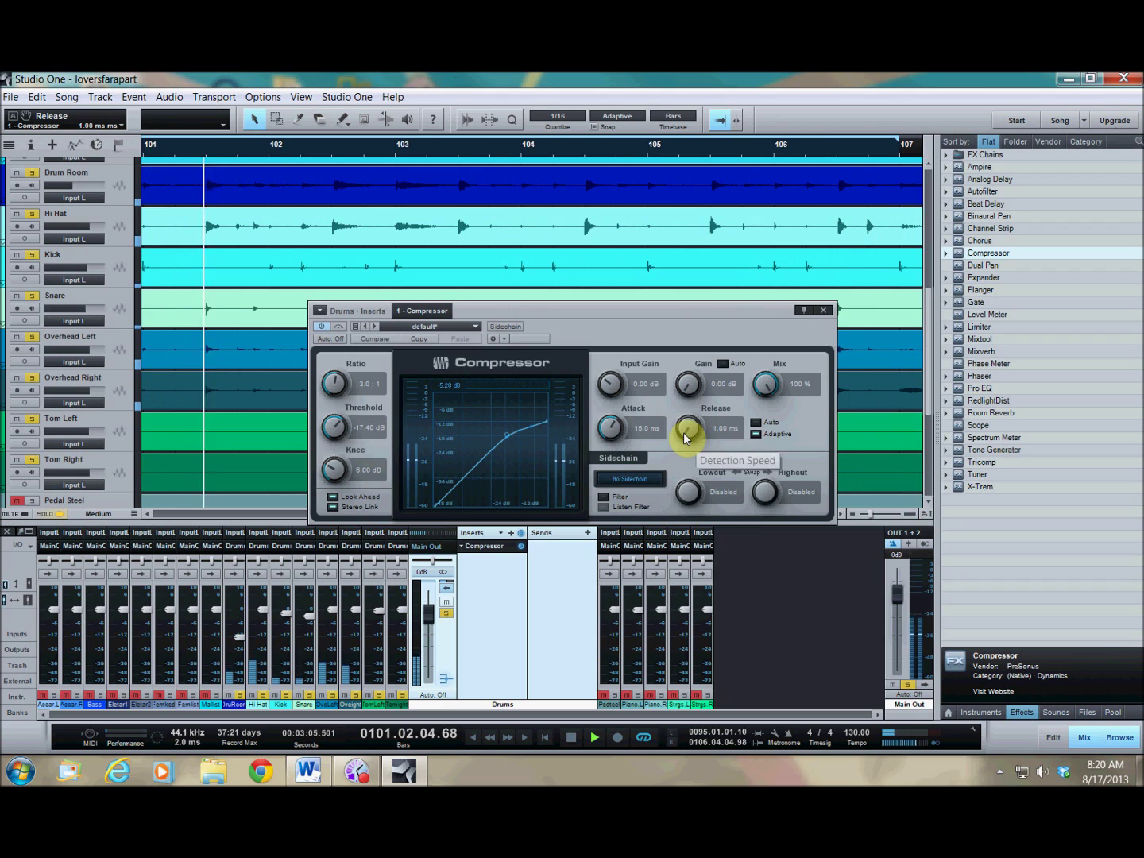
drag(683, 432, 681, 335)
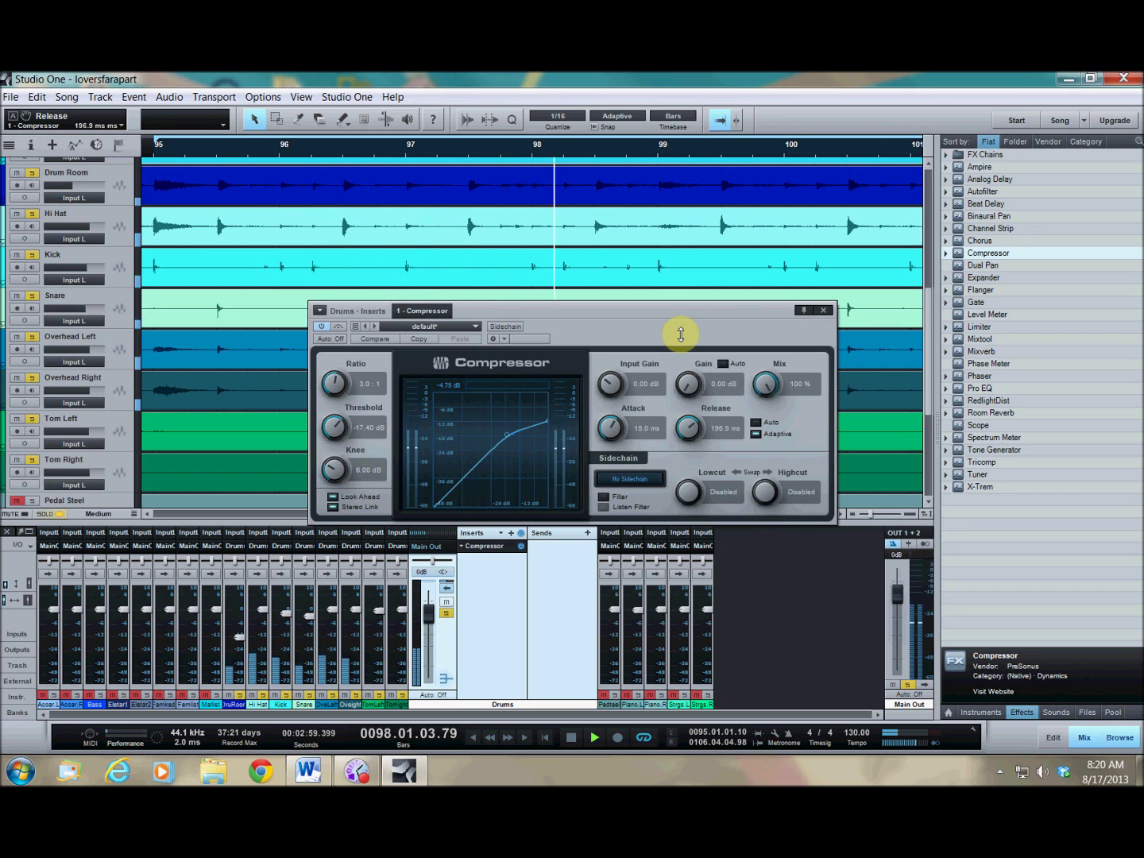
drag(681, 334, 680, 316)
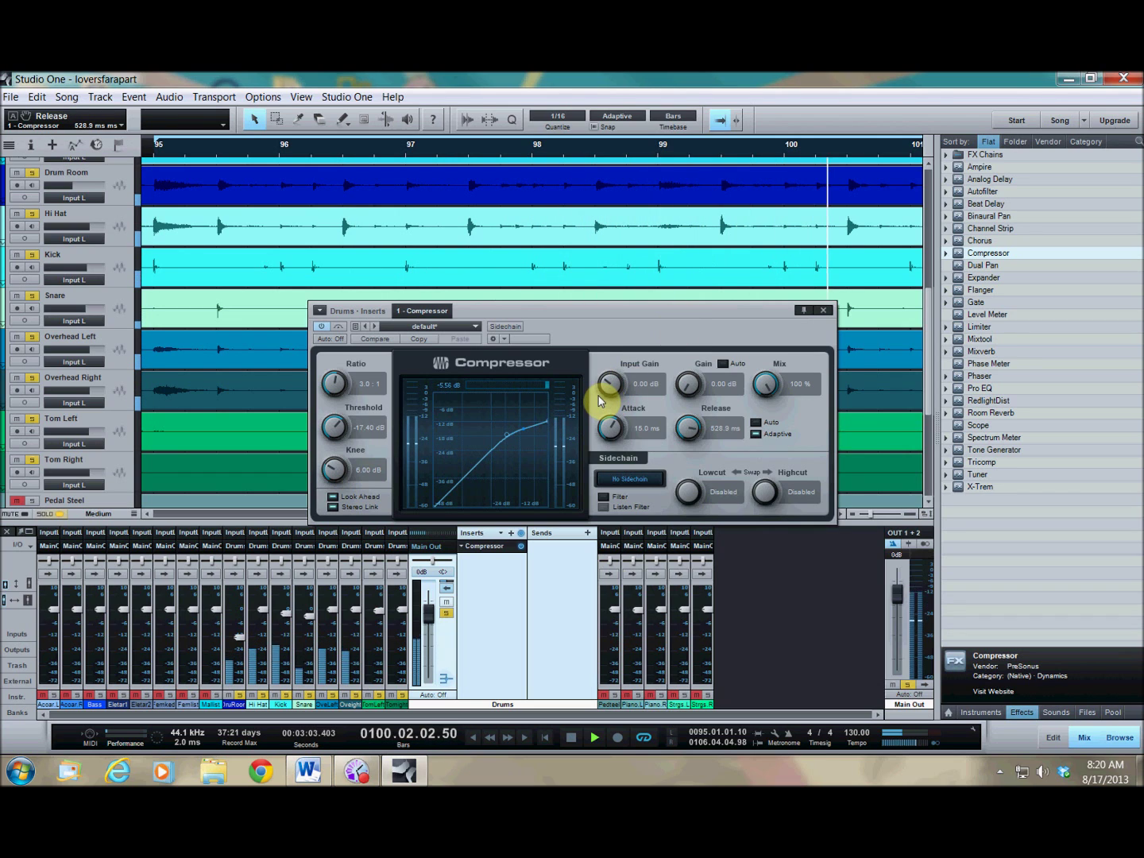
key(space)
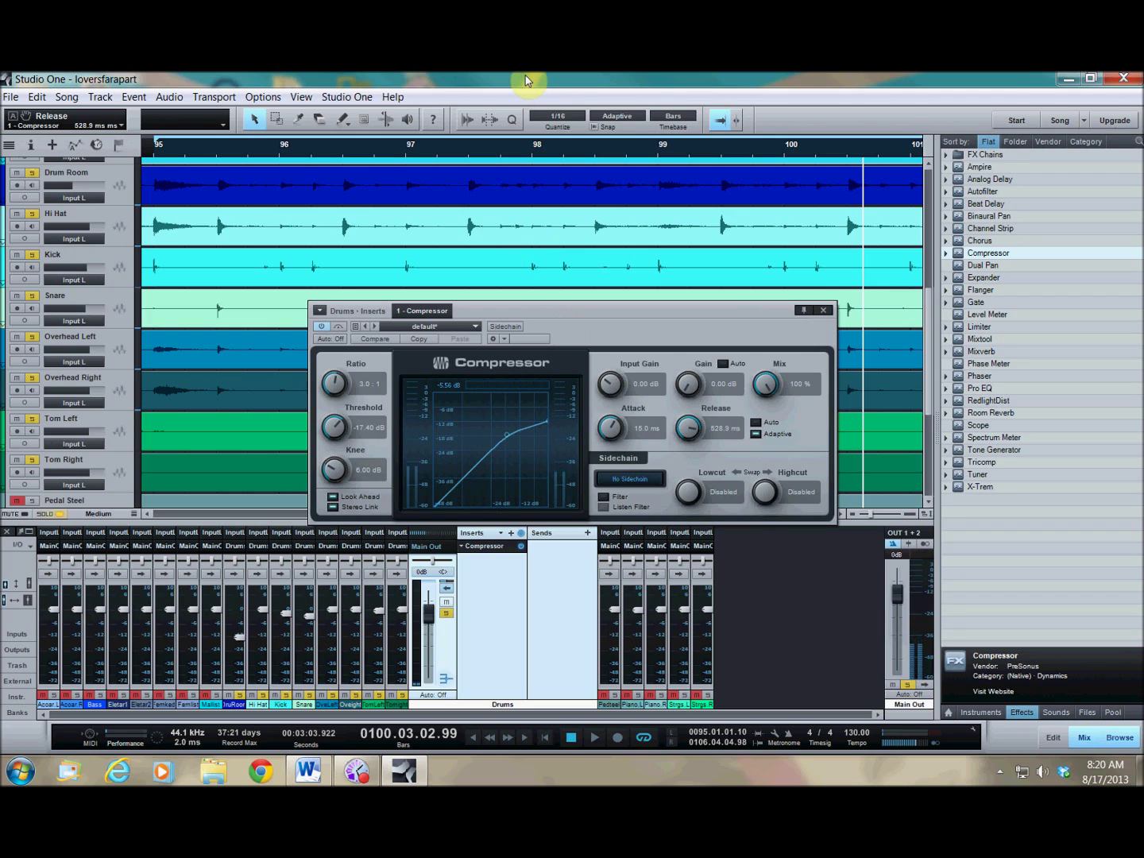